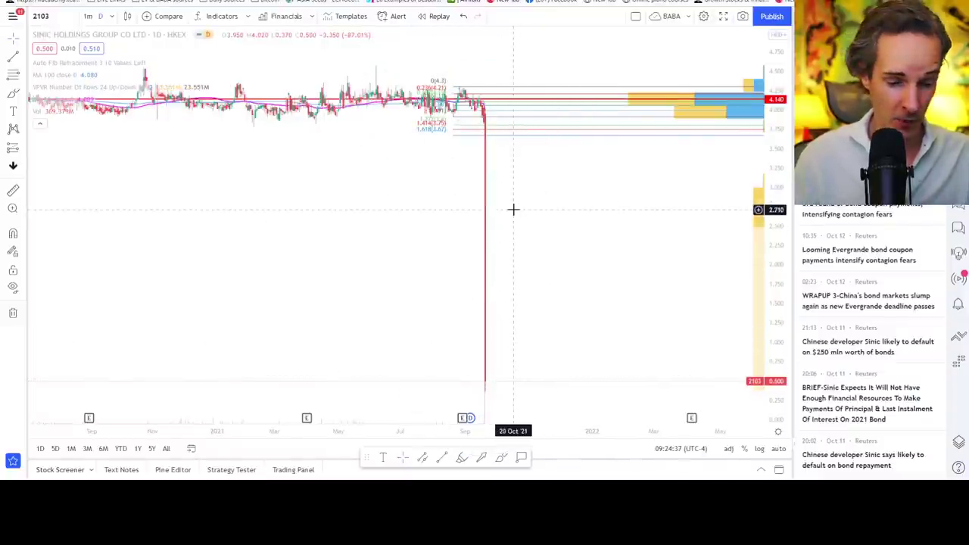
# - Open the Alibaba (BABA) NYSE chart and examine its recent candles against the Fibonacci levels and moving averages up to the upcoming earnings marker
pyautogui.write('BA')
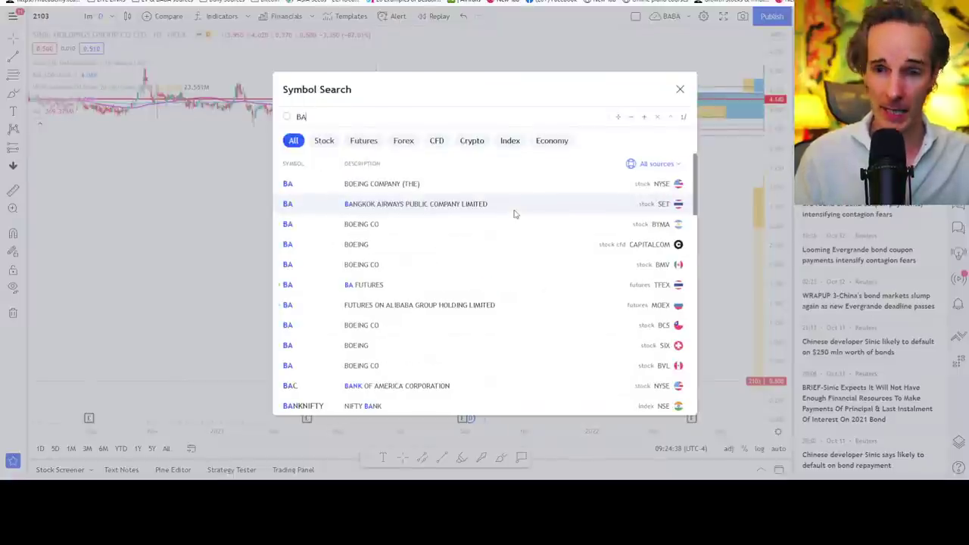
pyautogui.write('BA')
pyautogui.click(465, 185)
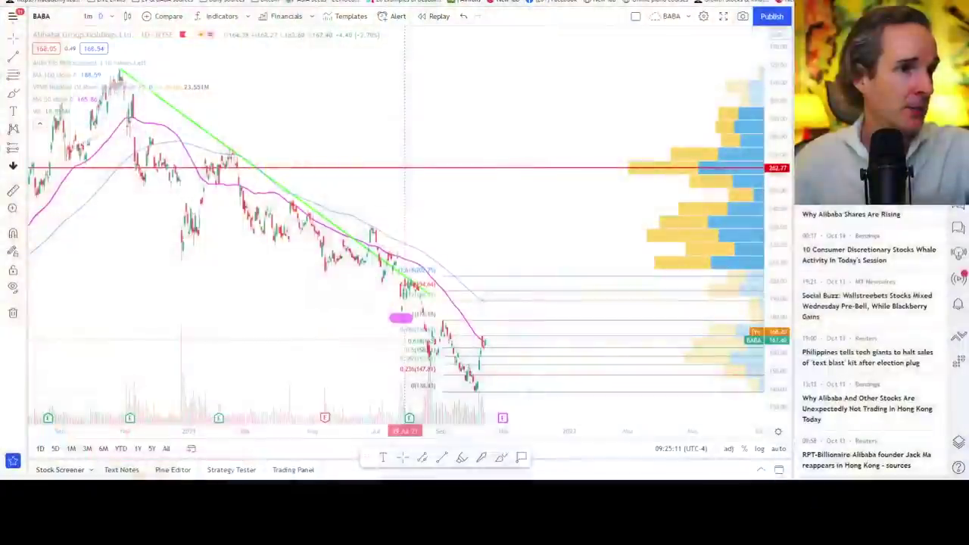
pyautogui.moveTo(305, 288); pyautogui.dragTo(251, 250)
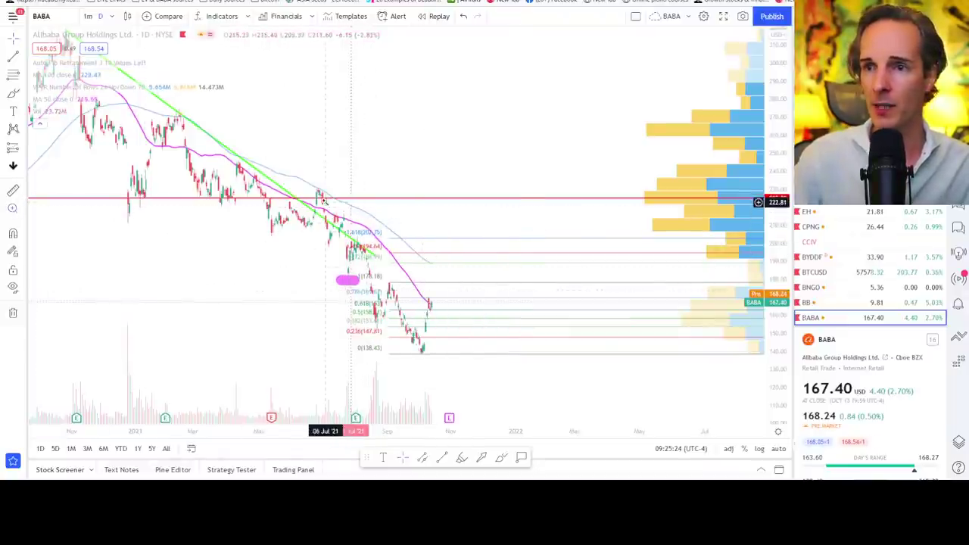
pyautogui.moveTo(324, 199); pyautogui.dragTo(485, 350)
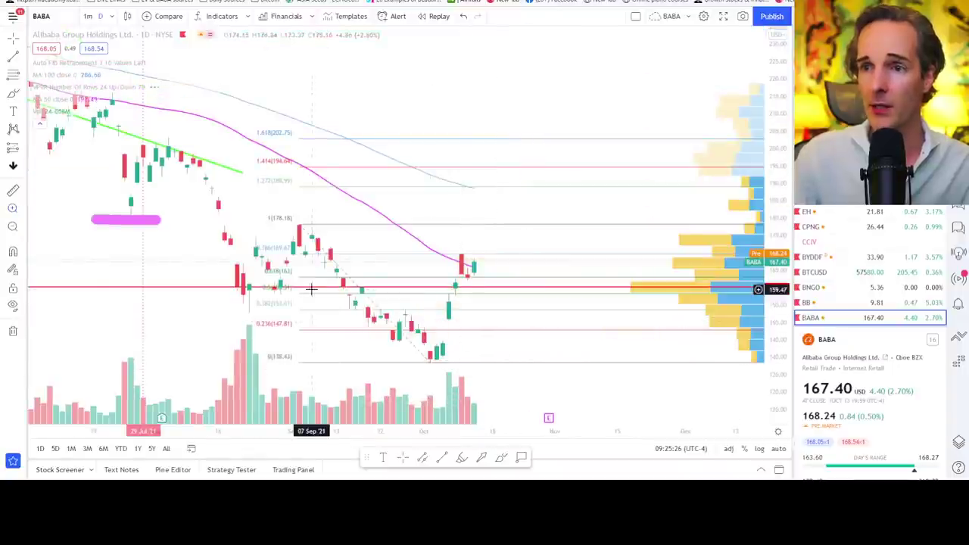
pyautogui.moveTo(205, 299); pyautogui.dragTo(151, 299)
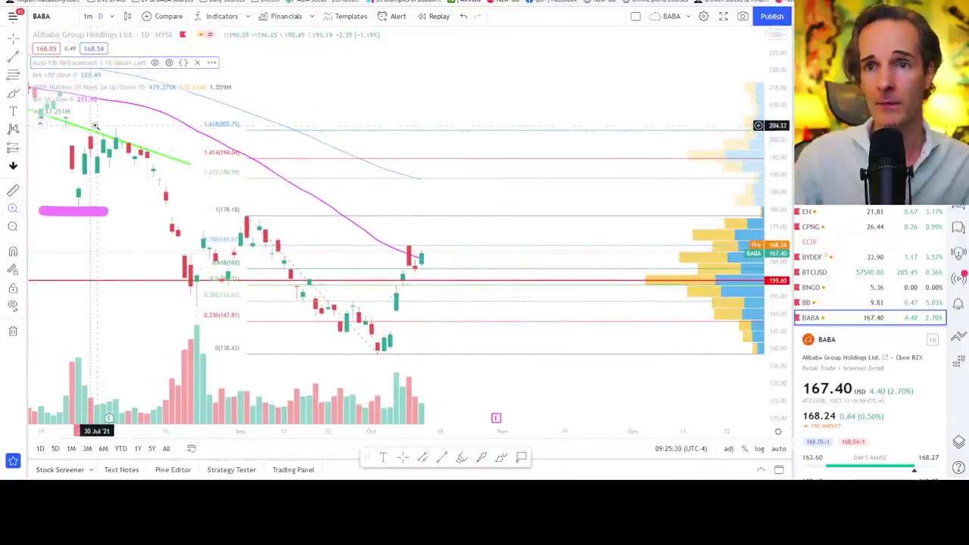
pyautogui.moveTo(107, 116); pyautogui.dragTo(296, 348)
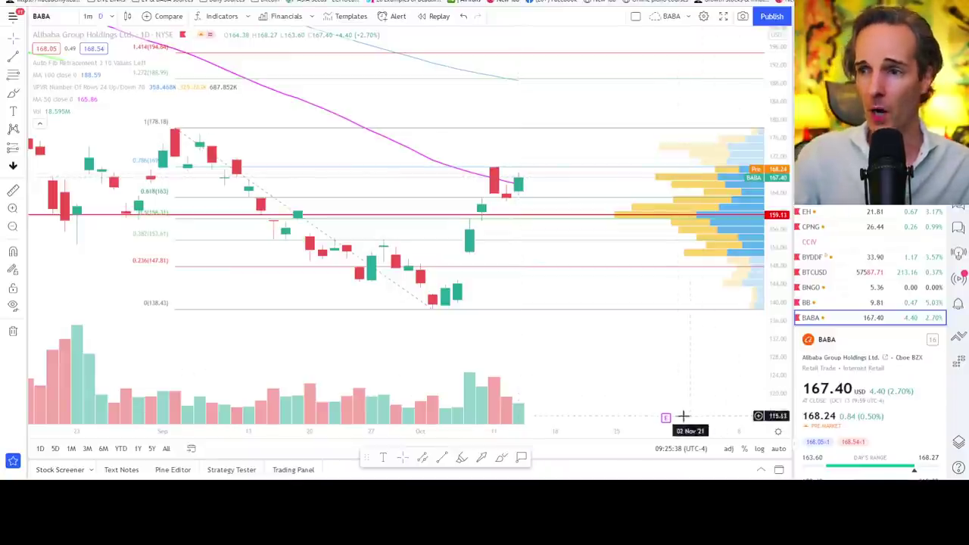
pyautogui.moveTo(667, 420)
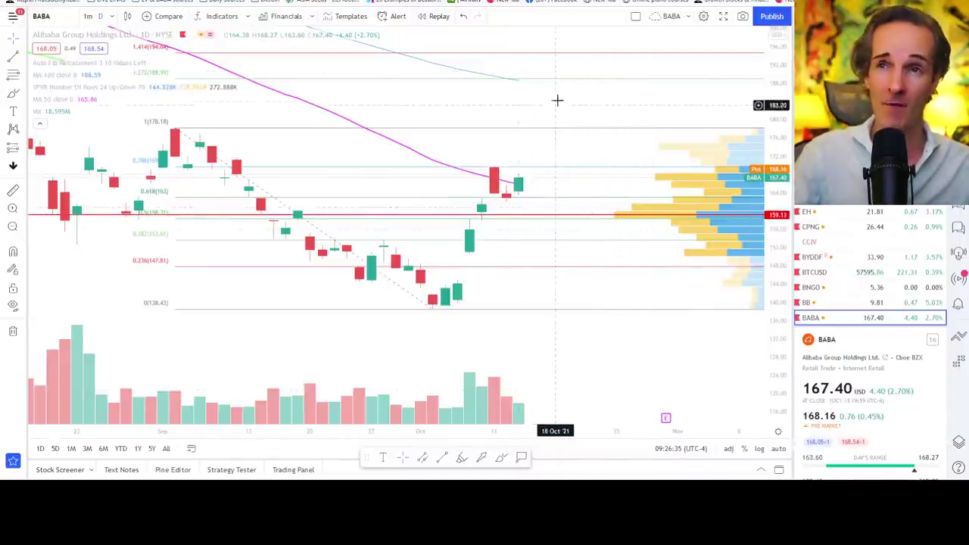
# - Open the Palantir (PLTR) NYSE chart and brush a rising stroke beneath its last three October candles
pyautogui.write('PLTR')
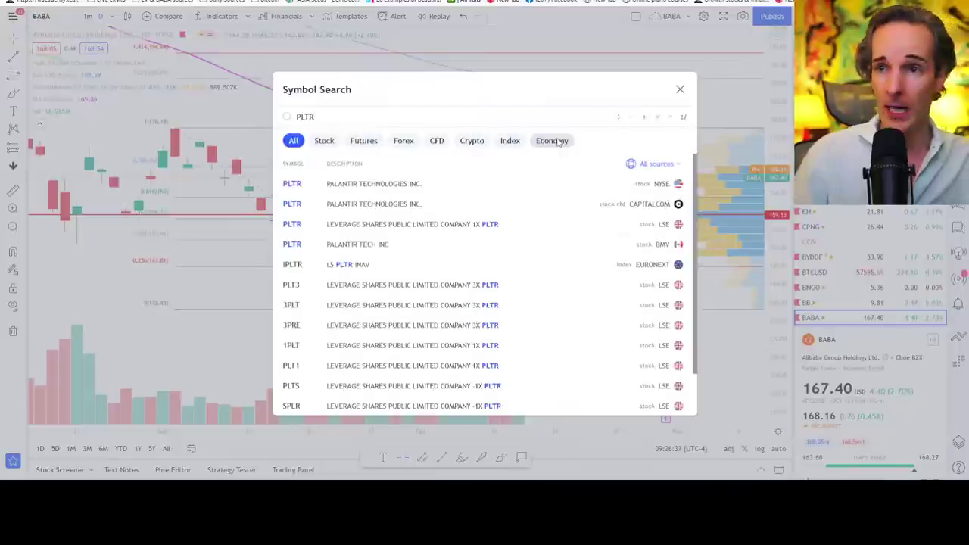
pyautogui.click(437, 183)
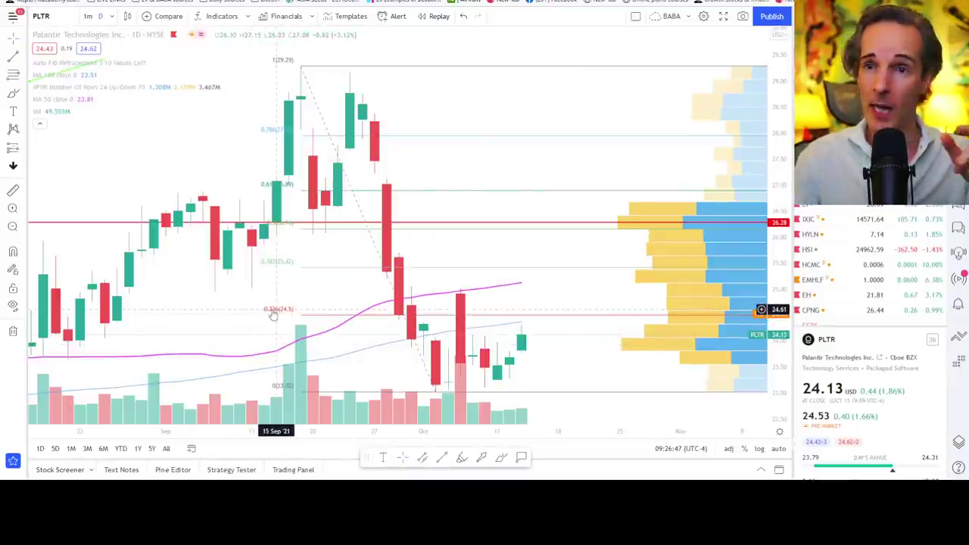
pyautogui.moveTo(301, 324); pyautogui.dragTo(279, 293)
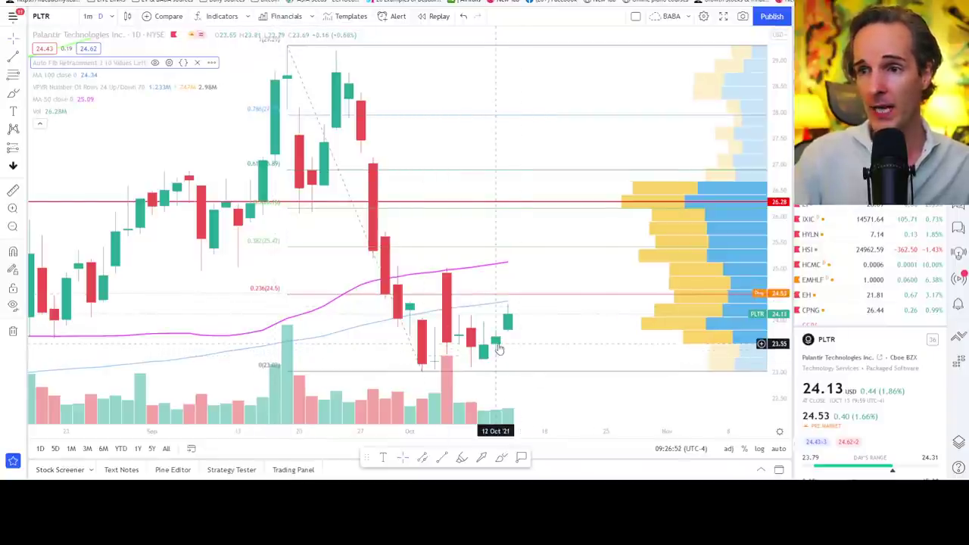
pyautogui.click(498, 459)
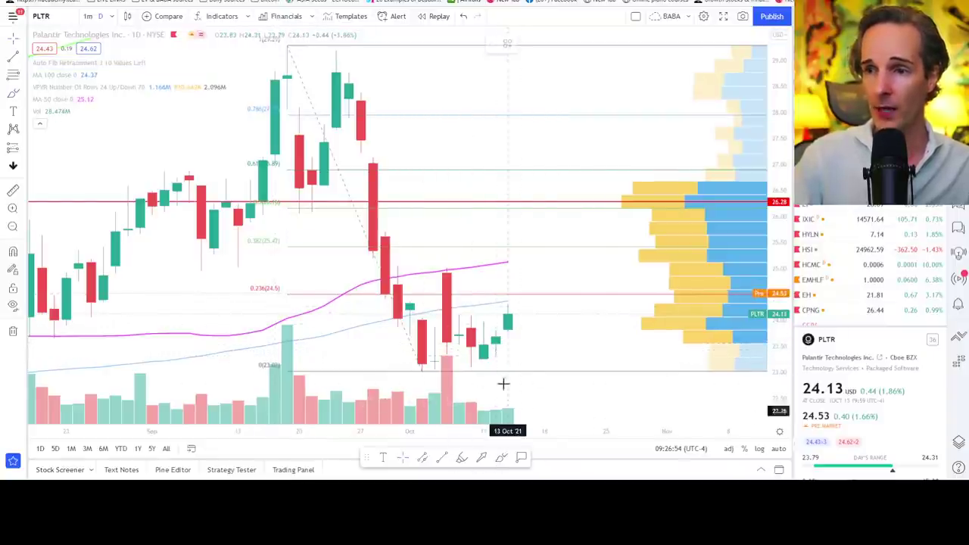
pyautogui.moveTo(484, 371); pyautogui.dragTo(520, 323)
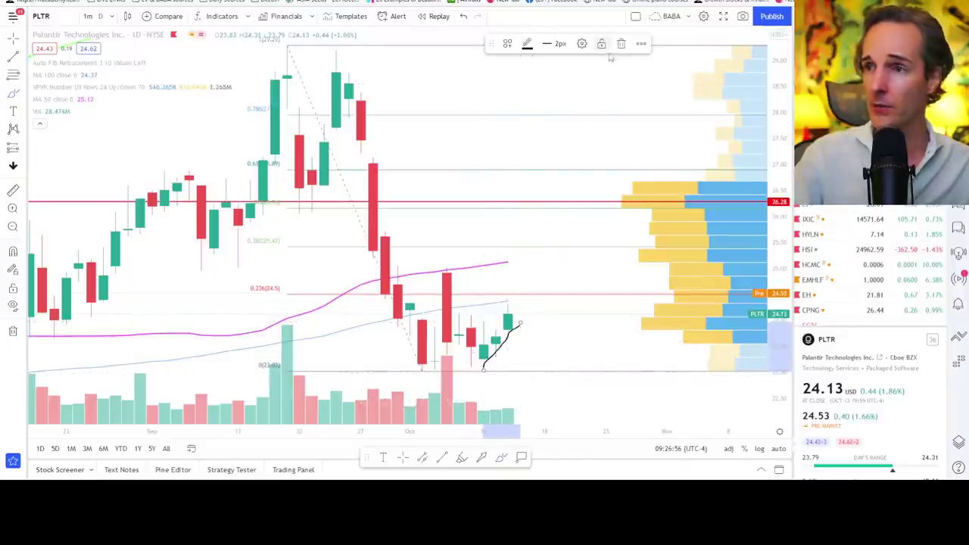
# - Load the saved PLTR chart layout and examine Alibaba's latest candles around the green horizontal level
pyautogui.click(692, 18)
pyautogui.click(707, 173)
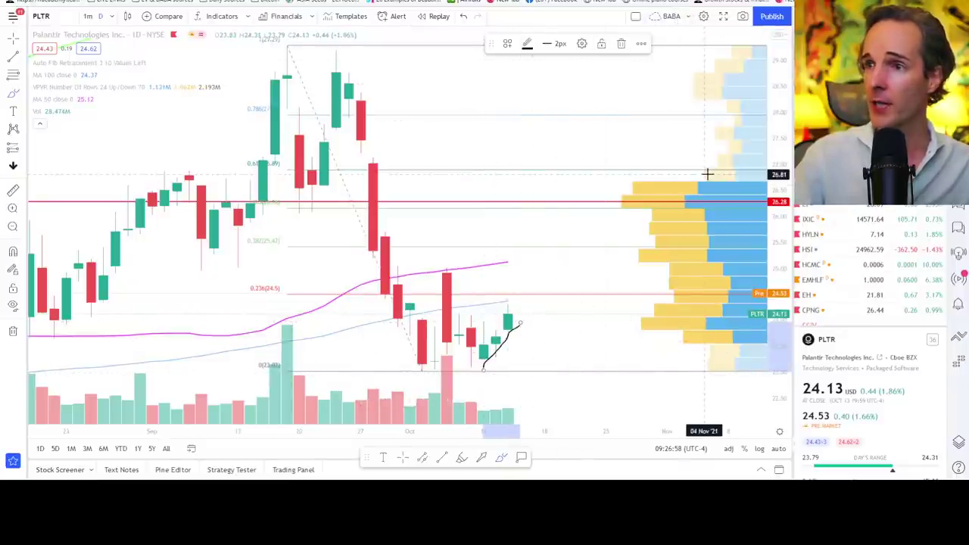
pyautogui.click(471, 201)
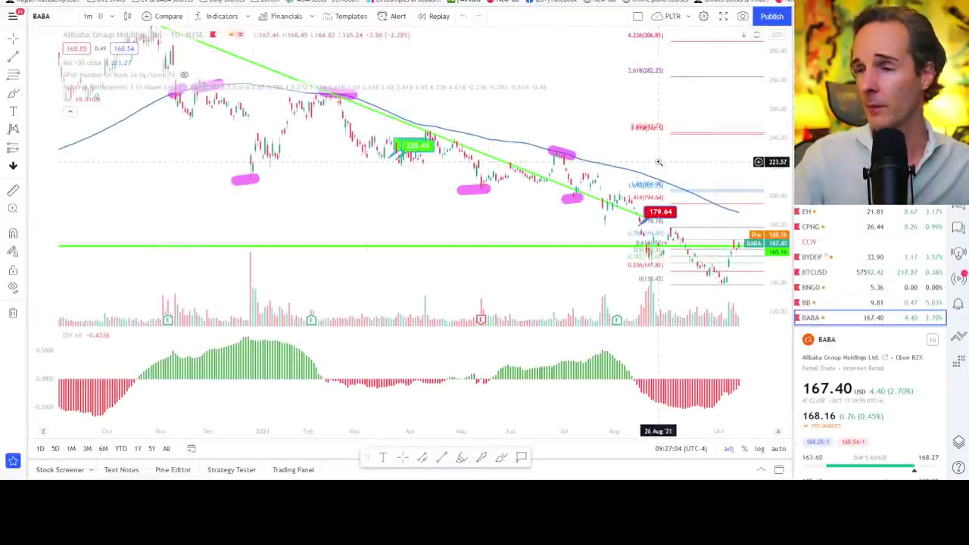
pyautogui.moveTo(657, 159); pyautogui.dragTo(768, 299)
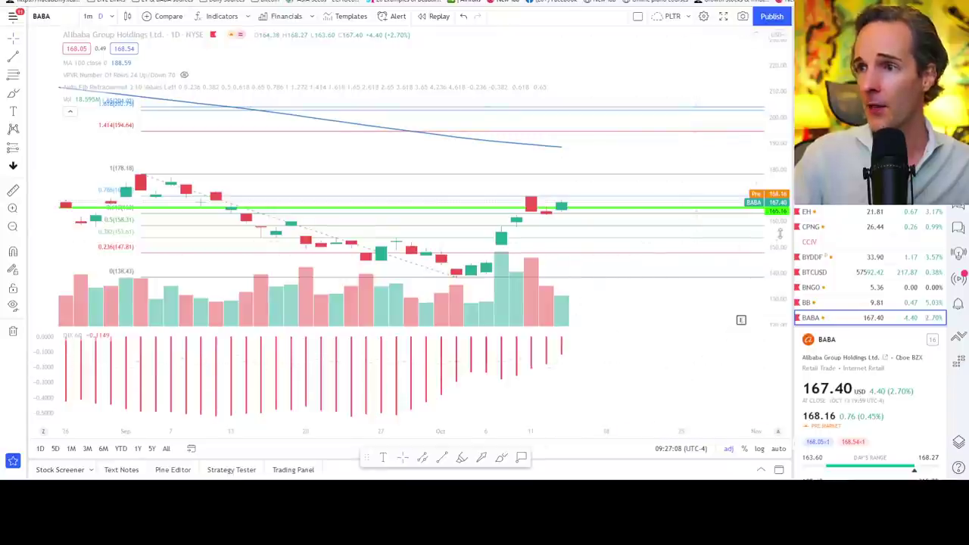
pyautogui.moveTo(573, 255); pyautogui.dragTo(554, 130)
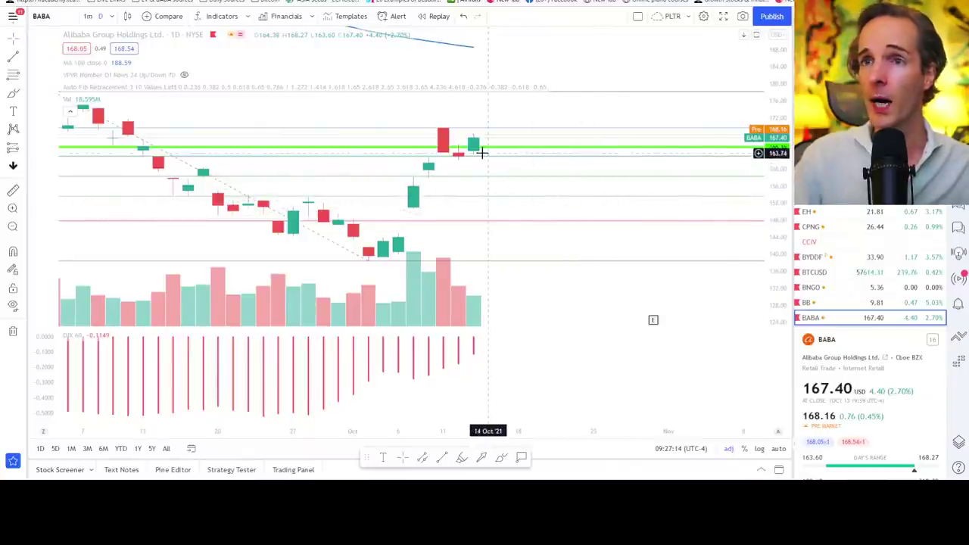
# - Open the Palantir (PLTR) NYSE chart in this layout and examine its rising support trendline from the May low through October
pyautogui.write('PLTR')
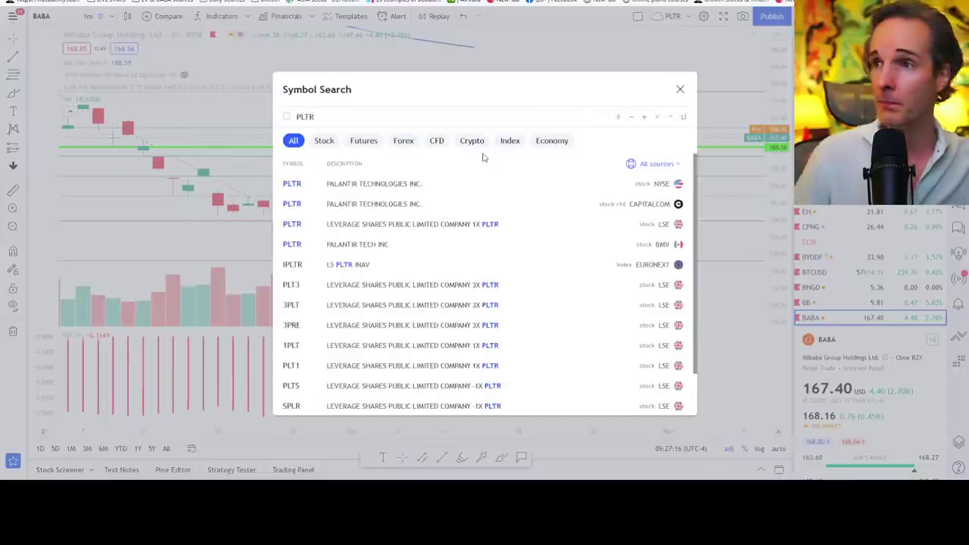
pyautogui.click(462, 179)
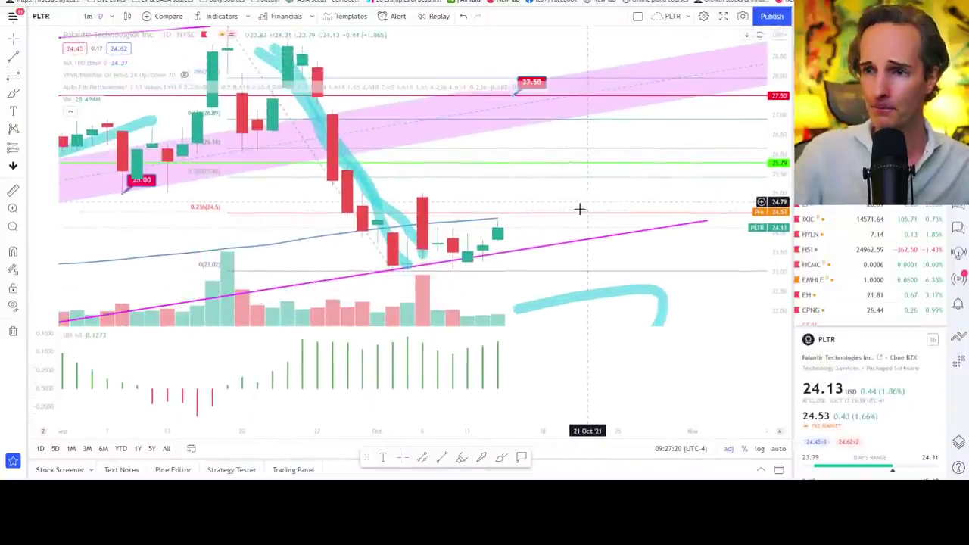
pyautogui.scroll(-2, 528, 417)
pyautogui.scroll(-2, 528, 417)
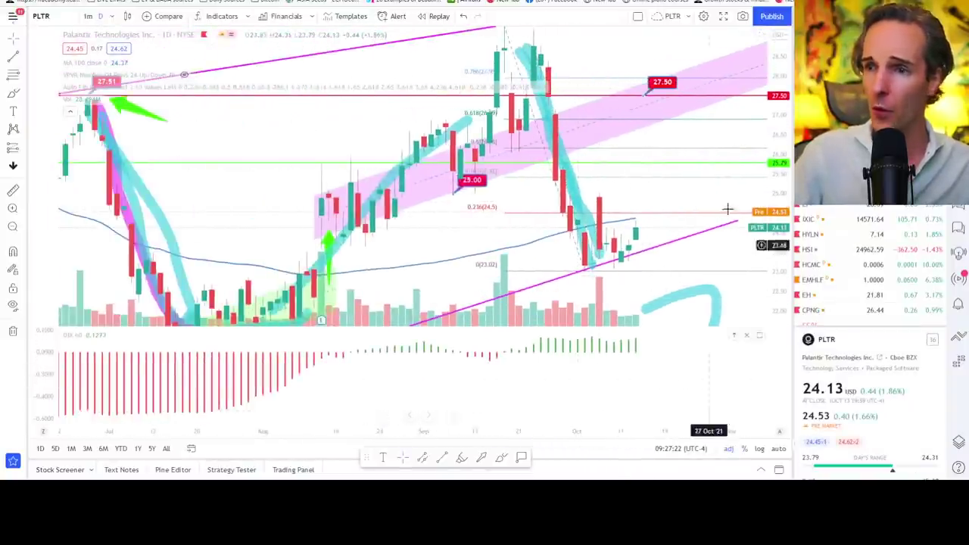
pyautogui.scroll(1, 749, 341)
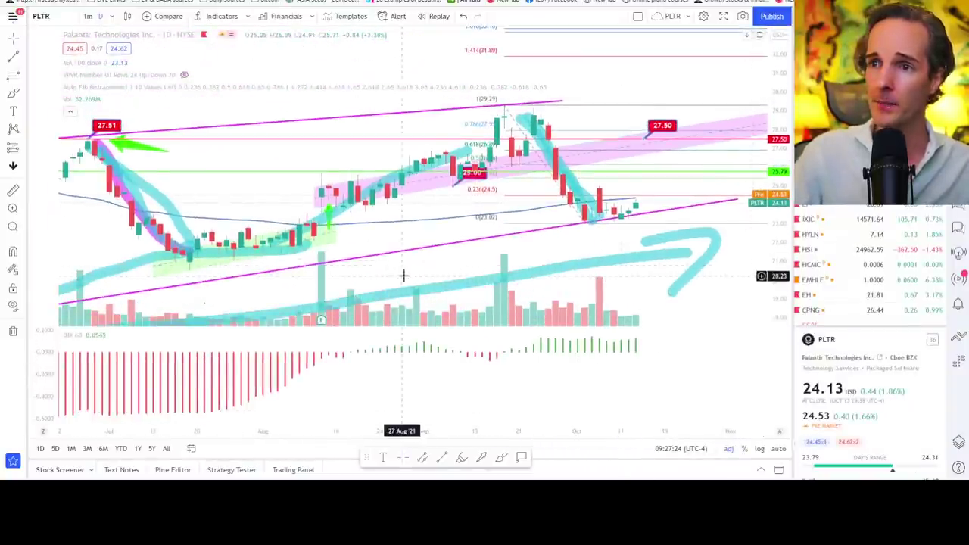
pyautogui.moveTo(402, 275); pyautogui.dragTo(465, 231)
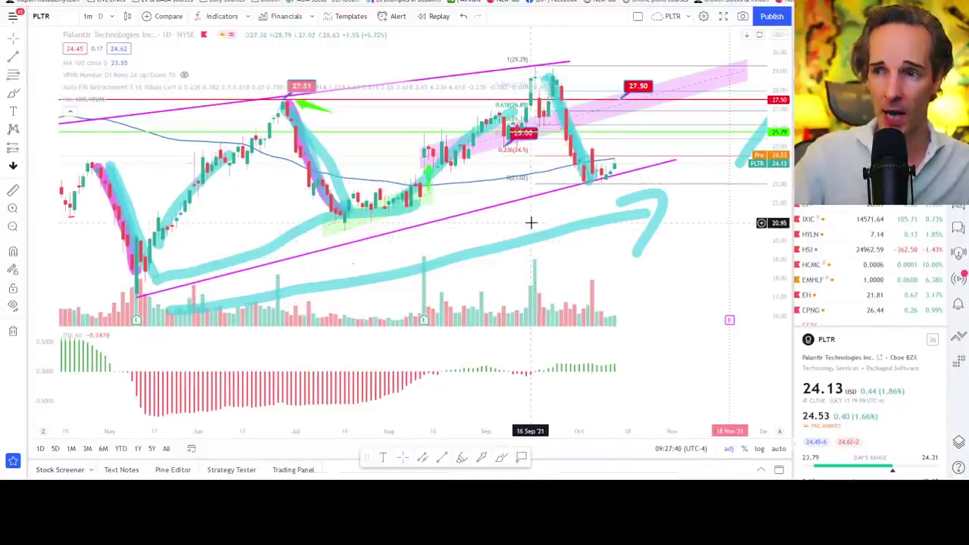
pyautogui.moveTo(531, 222); pyautogui.dragTo(554, 190)
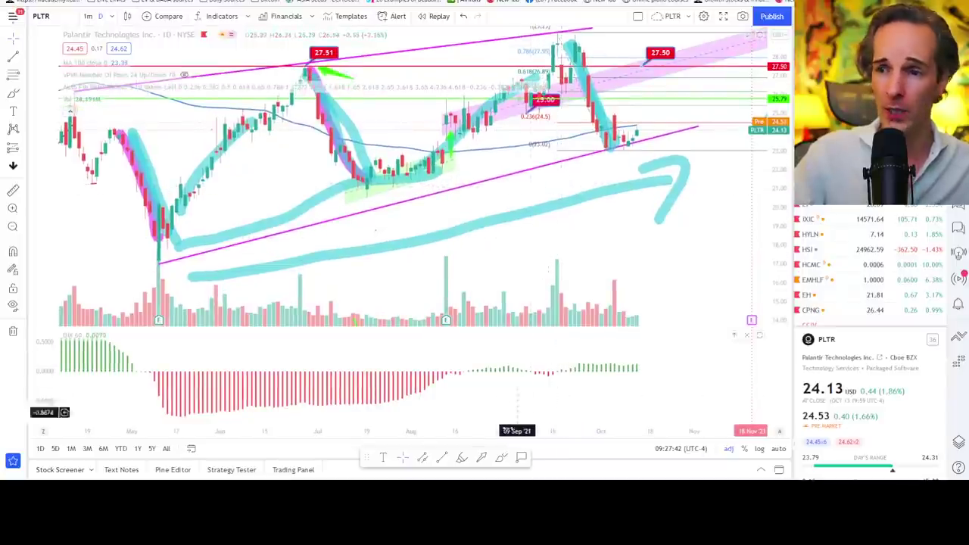
# - Write the numbers 1, 2 and 3 by brush beneath the rising support line at its May, August and October stretches
pyautogui.click(501, 459)
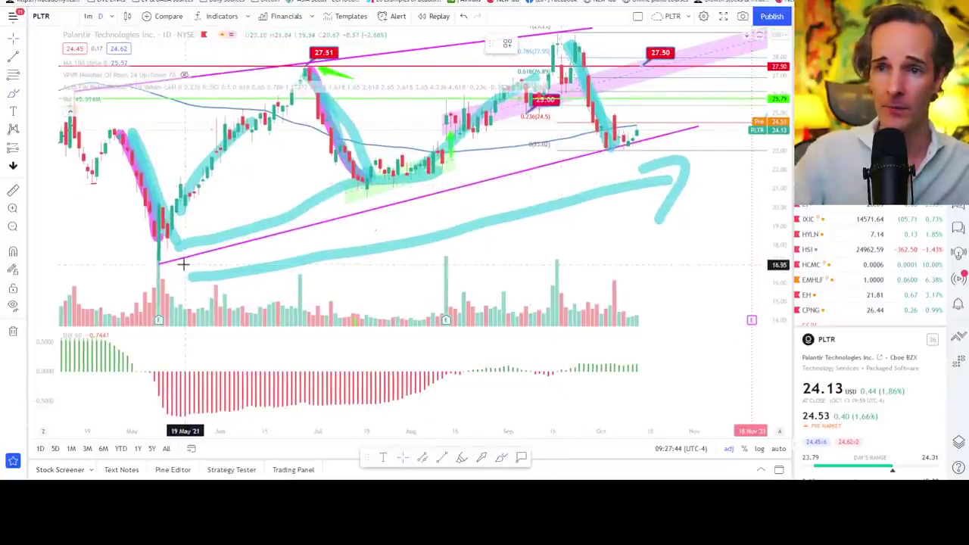
pyautogui.moveTo(171, 269); pyautogui.dragTo(171, 284)
pyautogui.moveTo(416, 212); pyautogui.dragTo(437, 230)
pyautogui.moveTo(618, 165)
pyautogui.mouseDown()
pyautogui.moveTo(630, 173)
pyautogui.moveTo(629, 193)
pyautogui.moveTo(615, 201)
pyautogui.mouseUp()
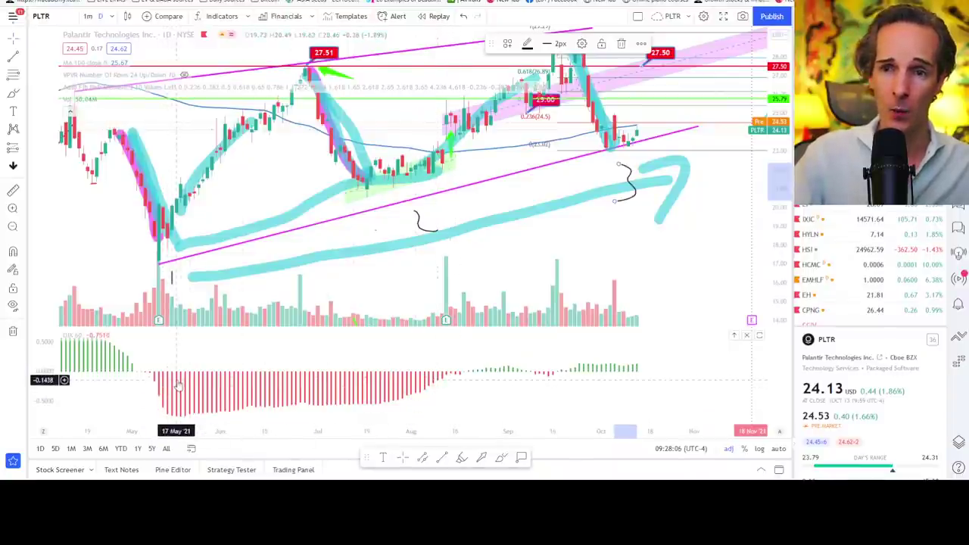
# - Highlight the long run of red histogram bars with a loop and draw a rising arrow beneath the latest green bars
pyautogui.click(462, 458)
pyautogui.moveTo(177, 369)
pyautogui.mouseDown()
pyautogui.moveTo(147, 381)
pyautogui.moveTo(340, 416)
pyautogui.moveTo(334, 352)
pyautogui.moveTo(174, 364)
pyautogui.mouseUp()
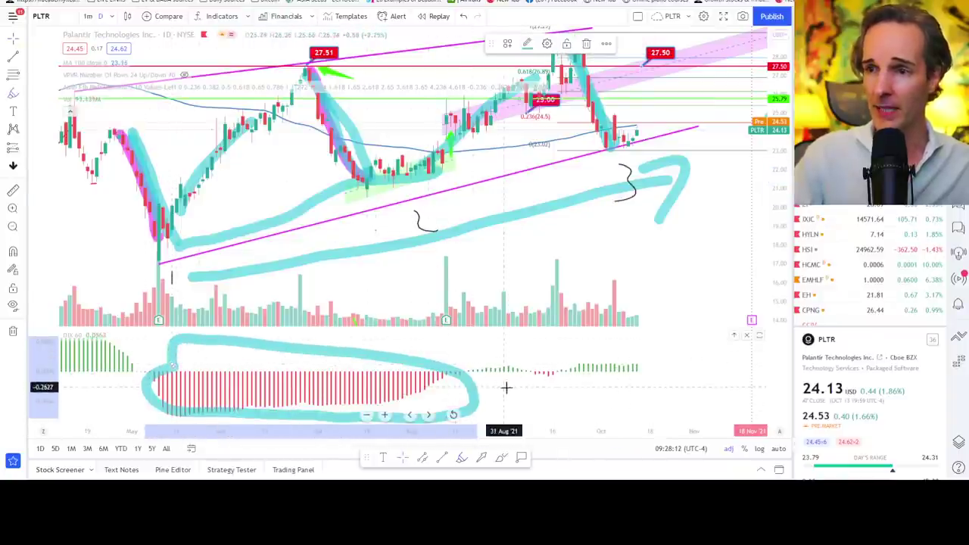
pyautogui.moveTo(587, 402)
pyautogui.mouseDown()
pyautogui.moveTo(638, 383)
pyautogui.moveTo(645, 369)
pyautogui.moveTo(664, 402)
pyautogui.mouseUp()
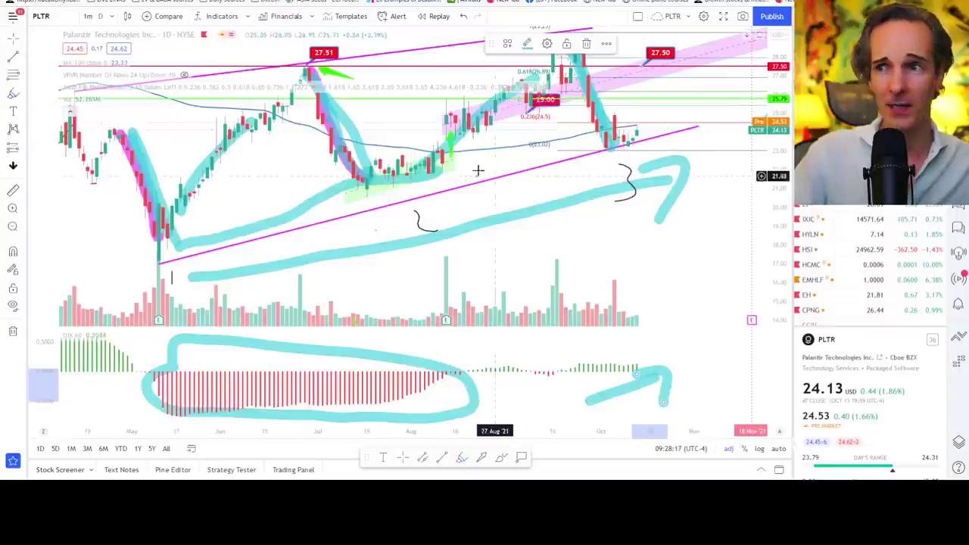
# - Brush a wavy sideways price path from Palantir's latest candle to about mid-November 2021, near the earnings marker
pyautogui.scroll(5, 577, 227)
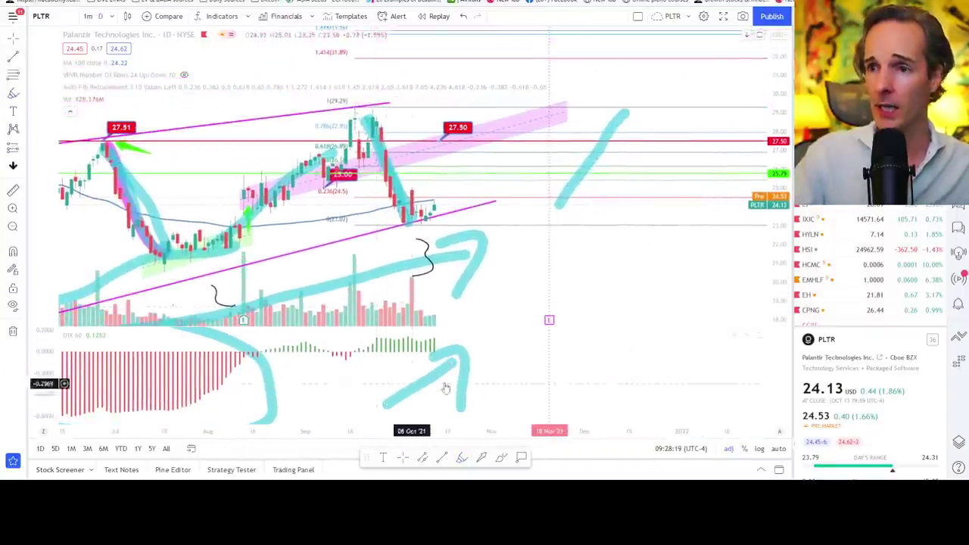
pyautogui.scroll(5, 334, 361)
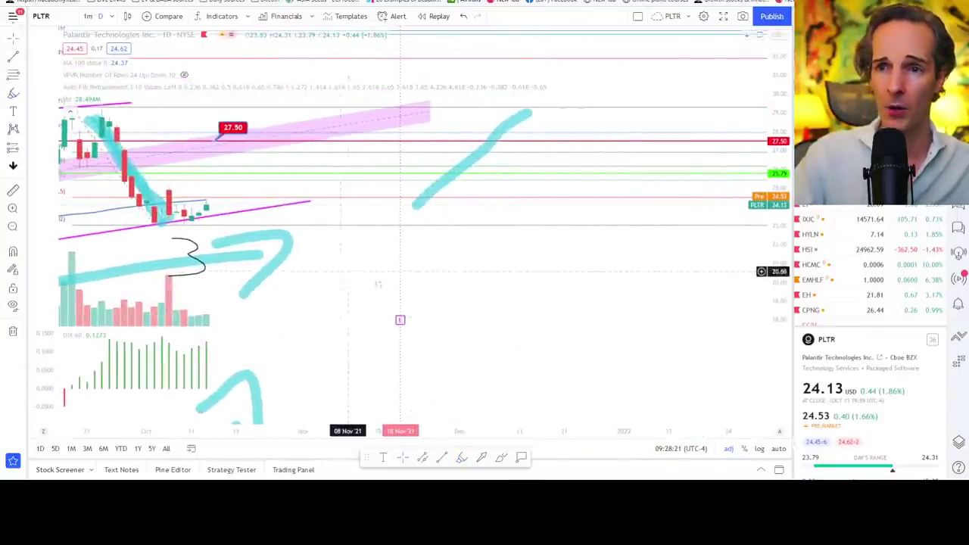
pyautogui.moveTo(334, 361); pyautogui.dragTo(533, 307)
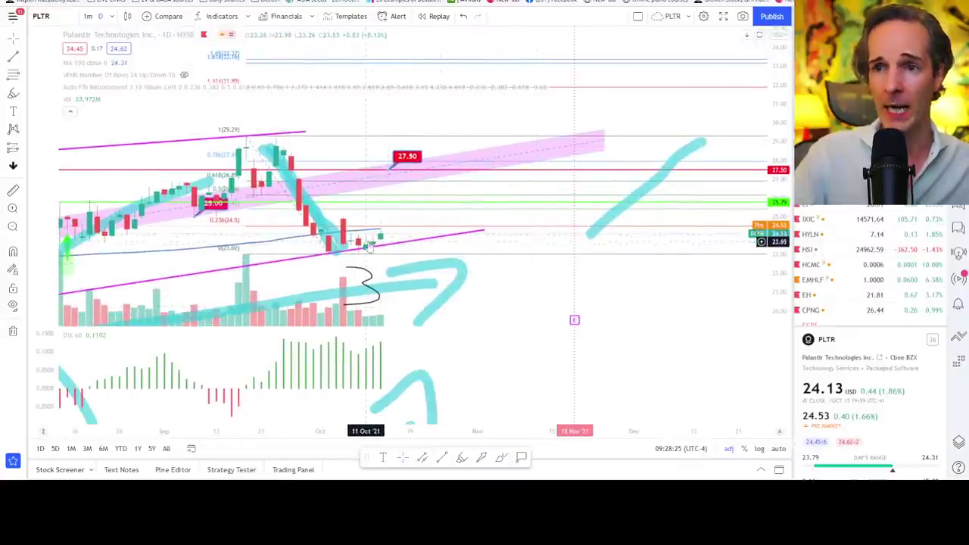
pyautogui.click(499, 460)
pyautogui.moveTo(381, 237)
pyautogui.mouseDown()
pyautogui.moveTo(412, 228)
pyautogui.moveTo(493, 238)
pyautogui.moveTo(510, 227)
pyautogui.moveTo(567, 241)
pyautogui.mouseUp()
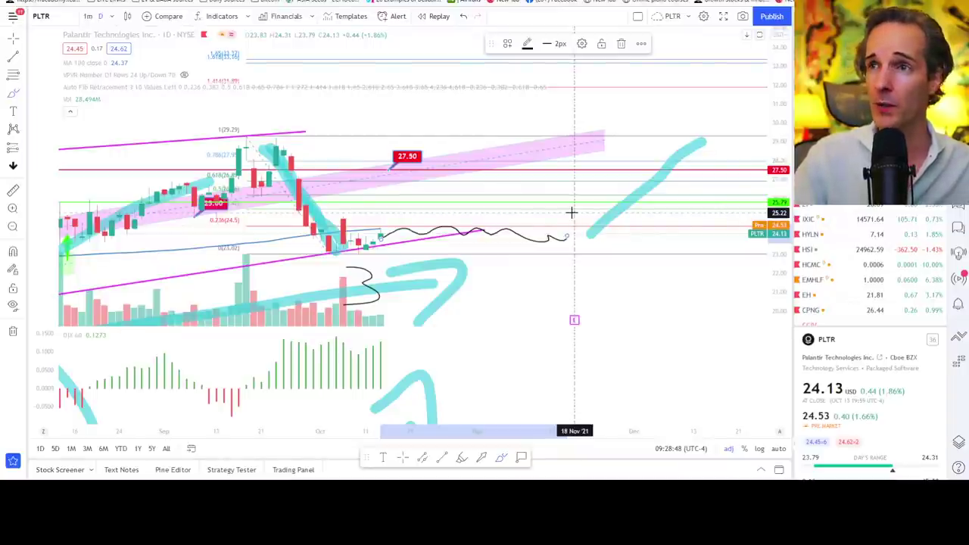
# - Open the SoFi Technologies (SOFI) NASDAQ chart and enlarge its price pane by shrinking the histogram pane below
pyautogui.write('SOFI')
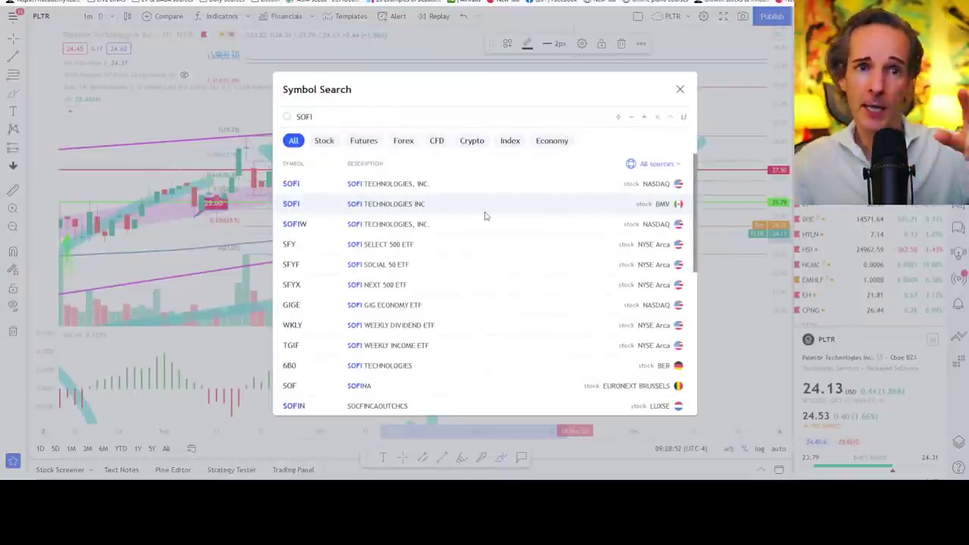
pyautogui.click(475, 186)
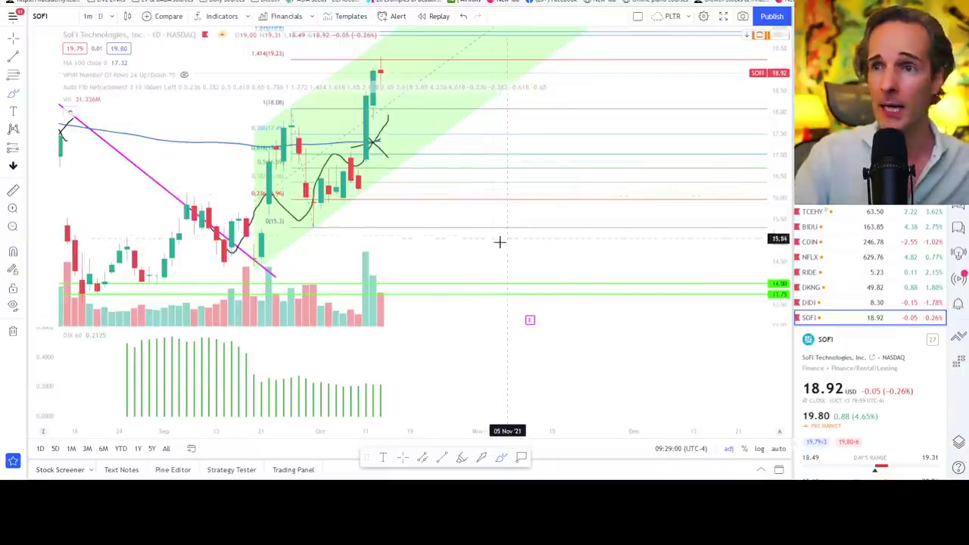
pyautogui.moveTo(469, 329)
pyautogui.mouseDown()
pyautogui.moveTo(472, 338)
pyautogui.moveTo(530, 351)
pyautogui.mouseUp()
# - Try a short vertical brush mark just above the 0 Fibonacci line around 9 November 2021, and undo it
pyautogui.moveTo(522, 229); pyautogui.dragTo(522, 242)
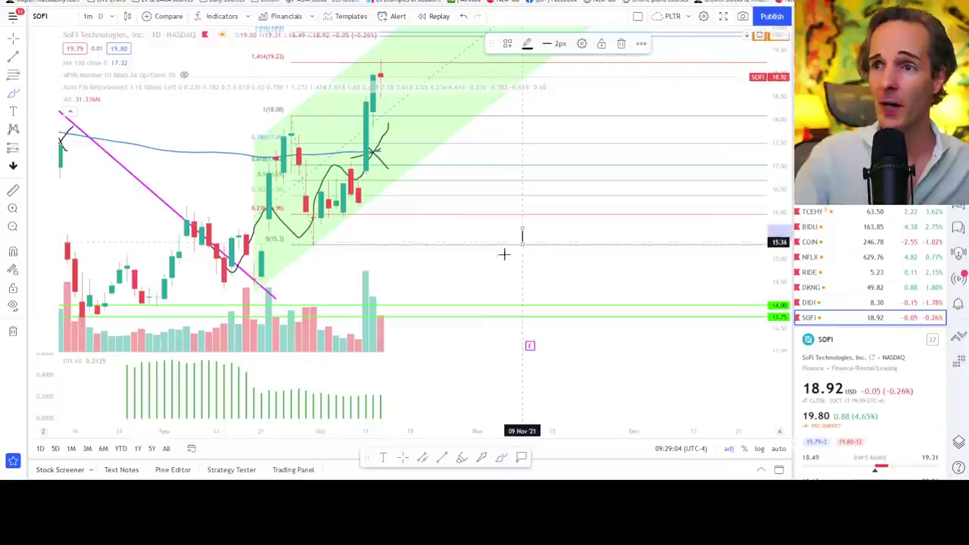
pyautogui.hotkey('ctrl', 'z')
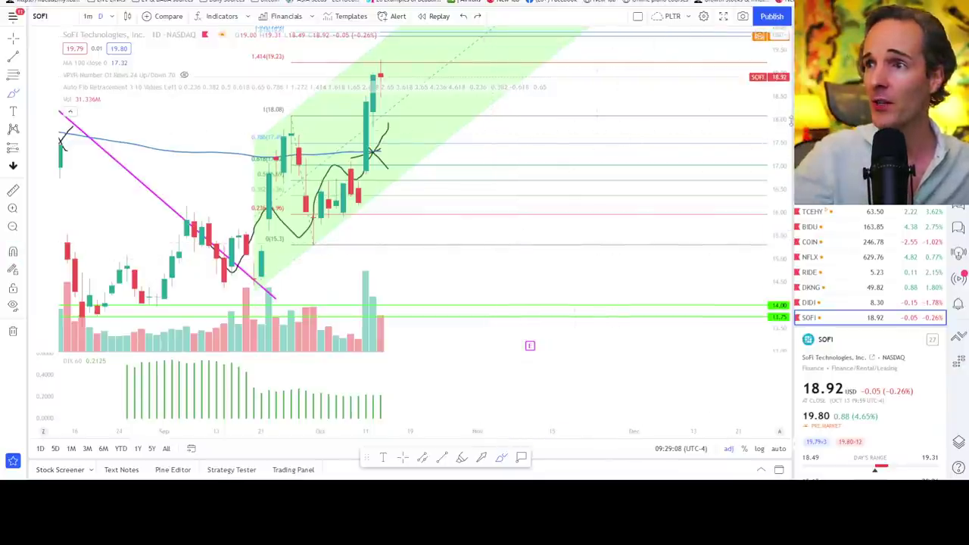
pyautogui.moveTo(780, 208); pyautogui.dragTo(777, 244)
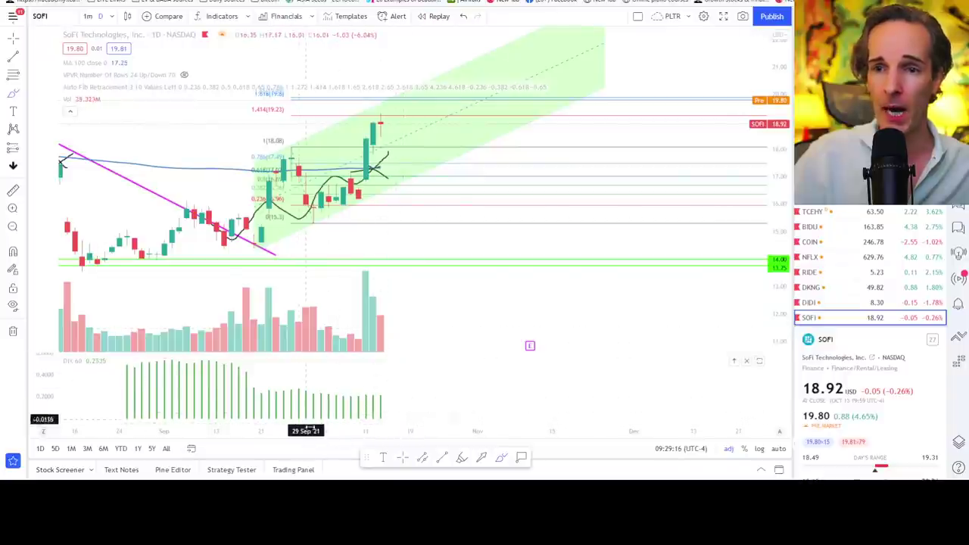
# - Draw a falling trend line over the histogram from 16 September to 14 October 2021 and a green arrow pointing down to the 17 September candle
pyautogui.moveTo(305, 420)
pyautogui.mouseDown()
pyautogui.moveTo(451, 421)
pyautogui.moveTo(302, 431)
pyautogui.mouseUp()
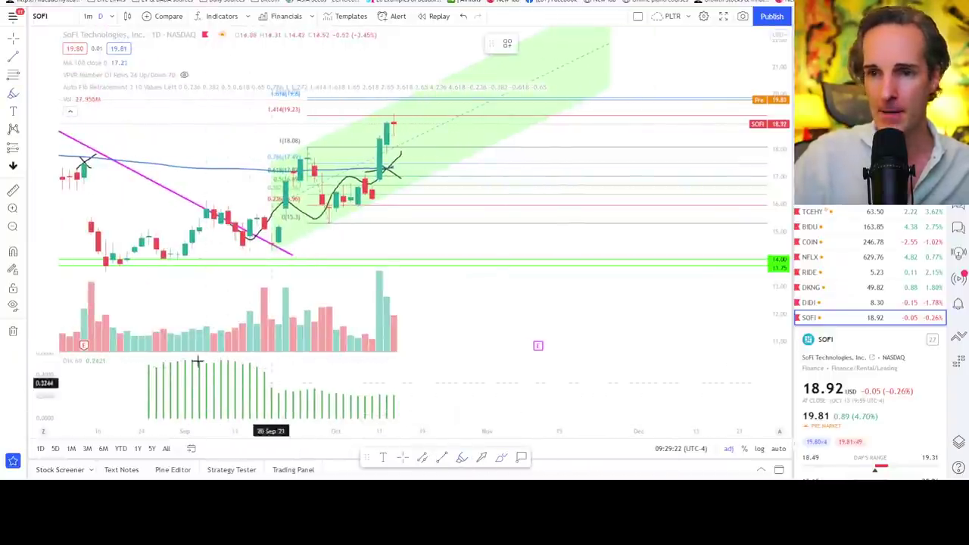
pyautogui.click(256, 365)
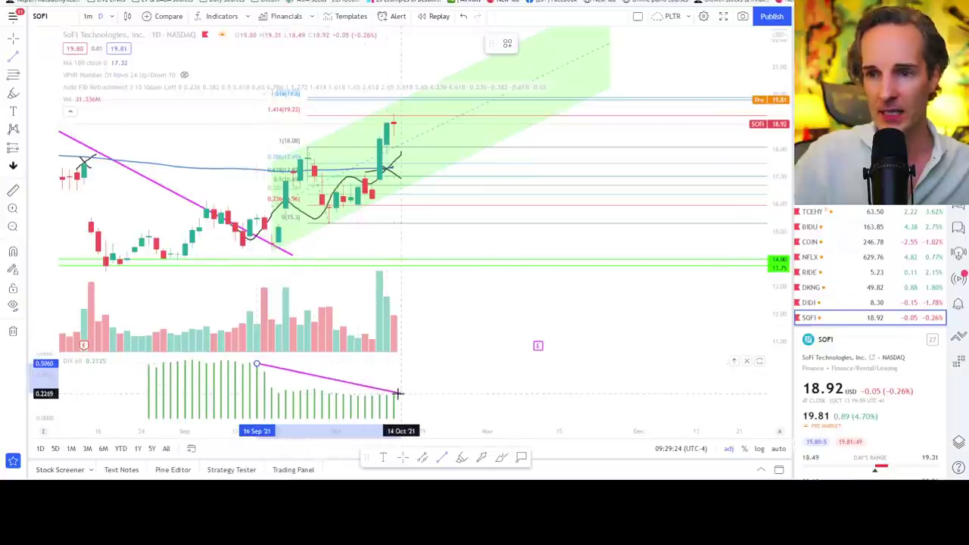
pyautogui.click(400, 395)
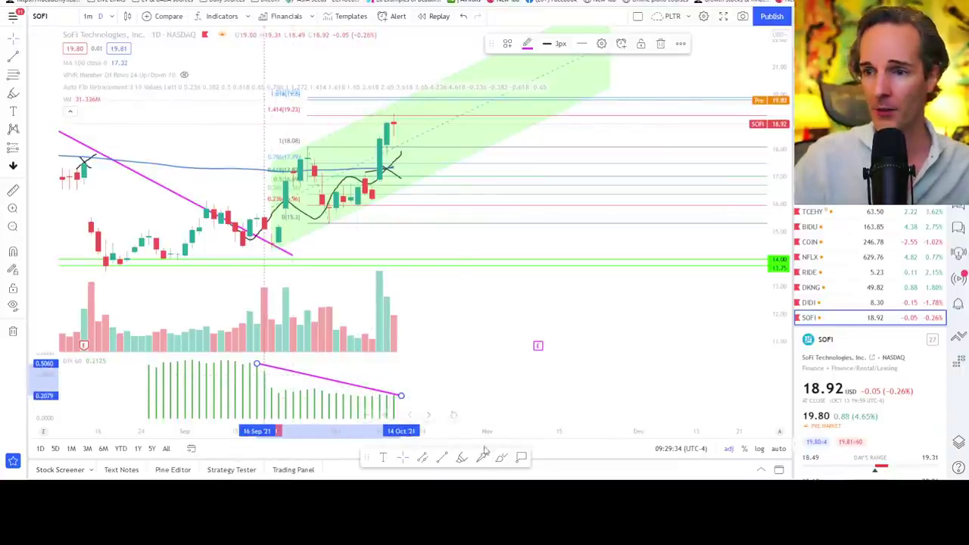
pyautogui.click(287, 231)
pyautogui.moveTo(241, 137); pyautogui.dragTo(264, 223)
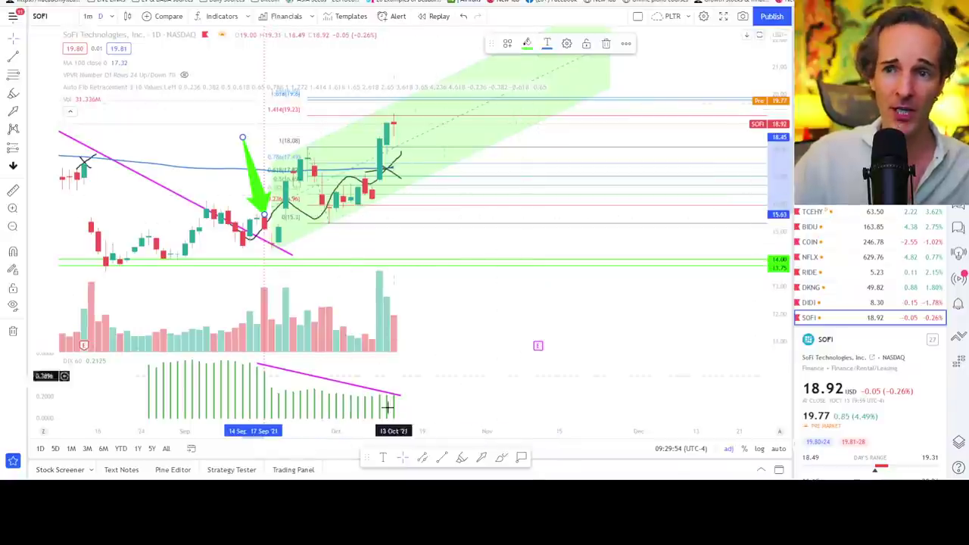
# - Remove the green histogram pane with its trend line and add the Momentum indicator in its place
pyautogui.moveTo(378, 430); pyautogui.dragTo(576, 428)
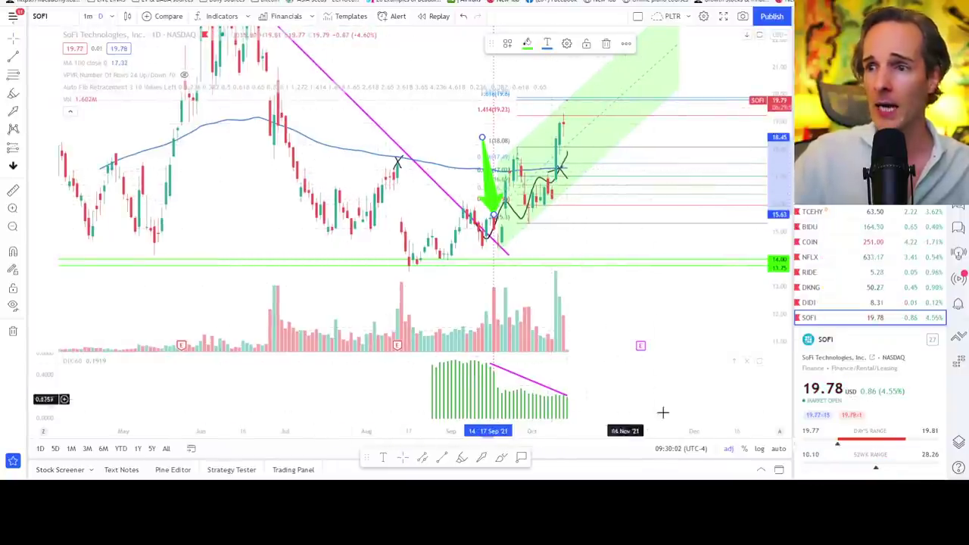
pyautogui.click(746, 361)
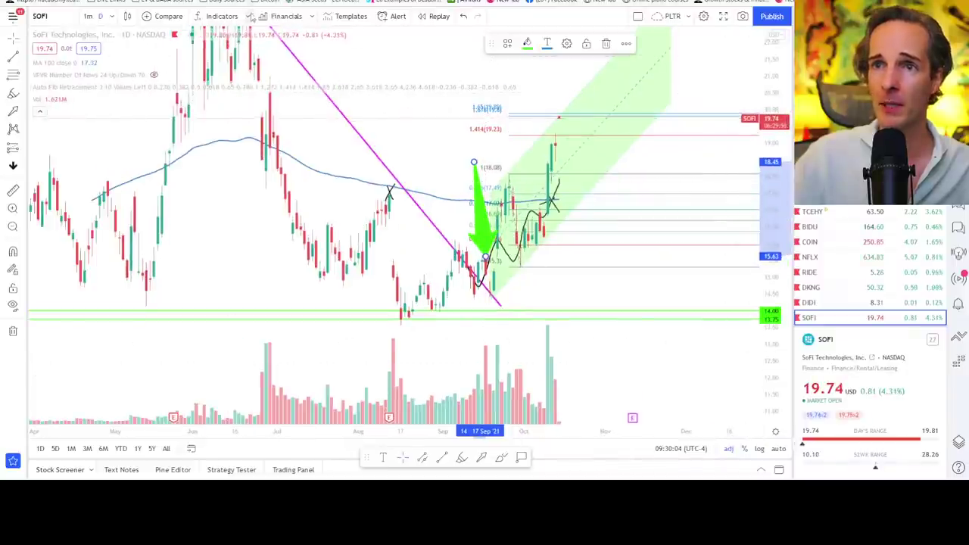
pyautogui.click(249, 16)
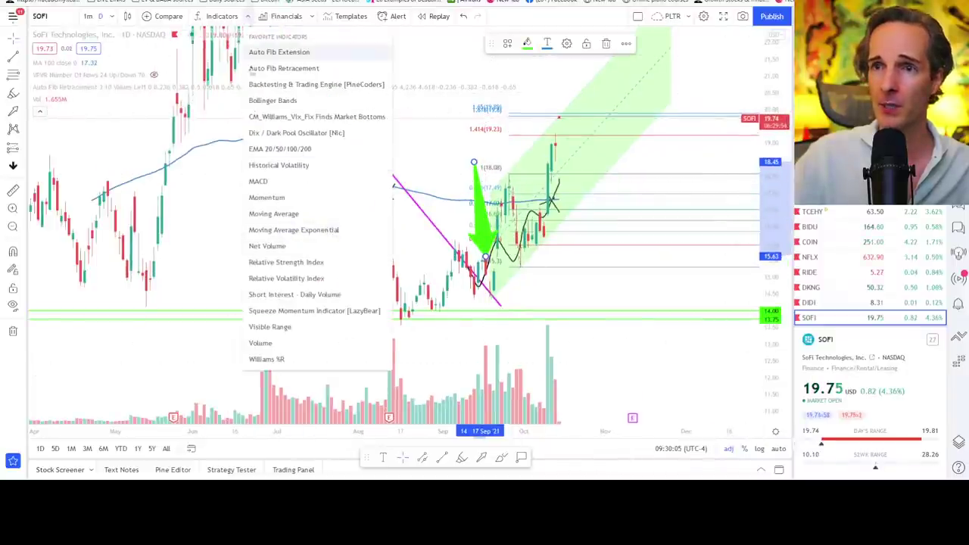
pyautogui.click(294, 199)
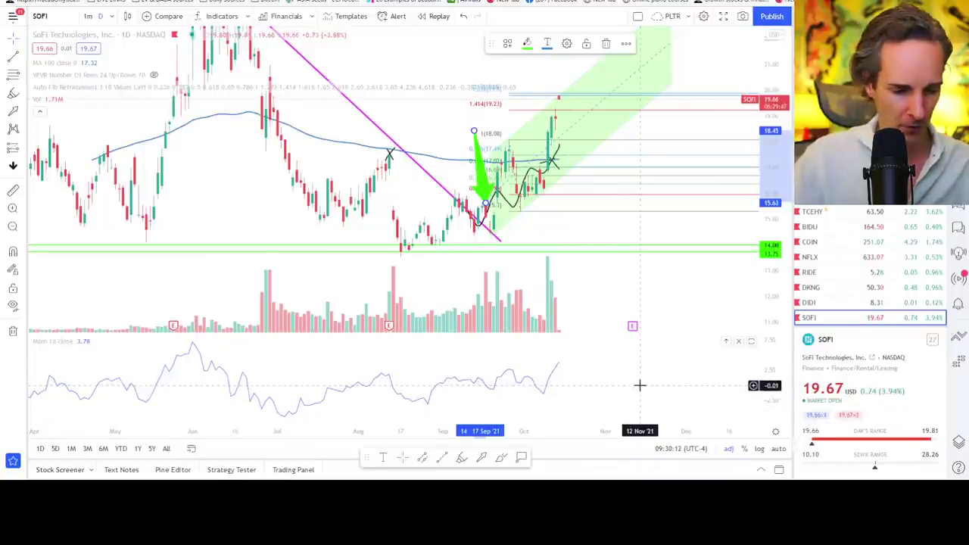
# - Draw a horizontal line at about -0.01 across the Momentum pane, and remove that indicator
pyautogui.hotkey('alt', 'h')
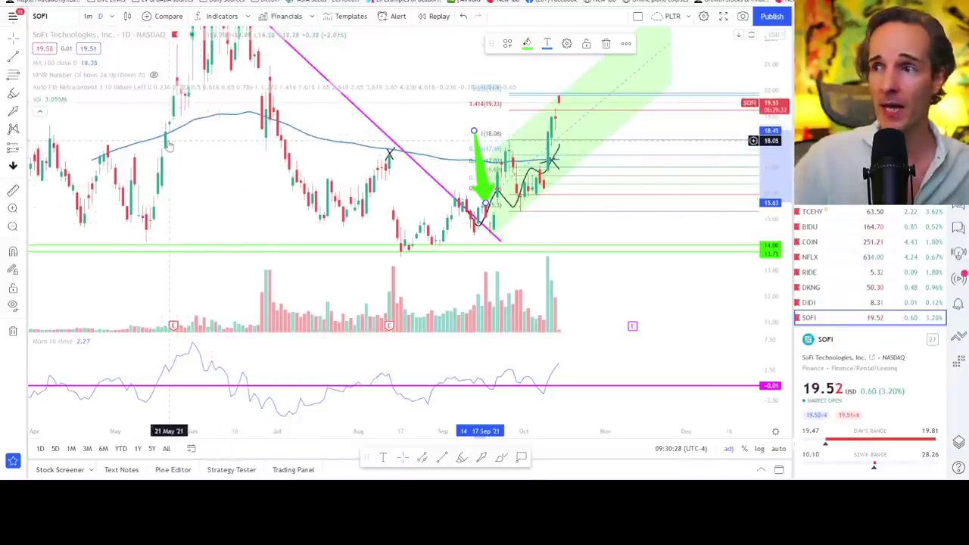
pyautogui.hotkey('alt', 'r')
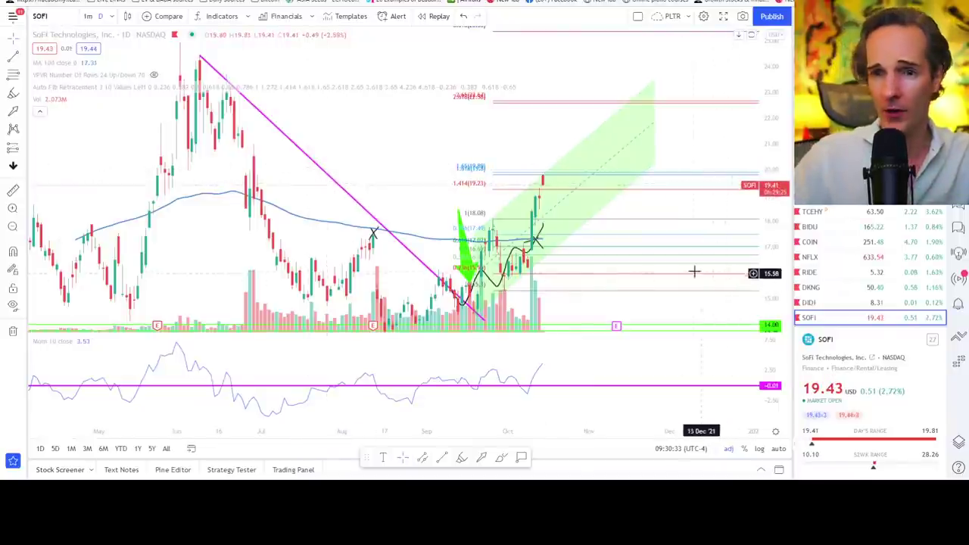
pyautogui.click(739, 343)
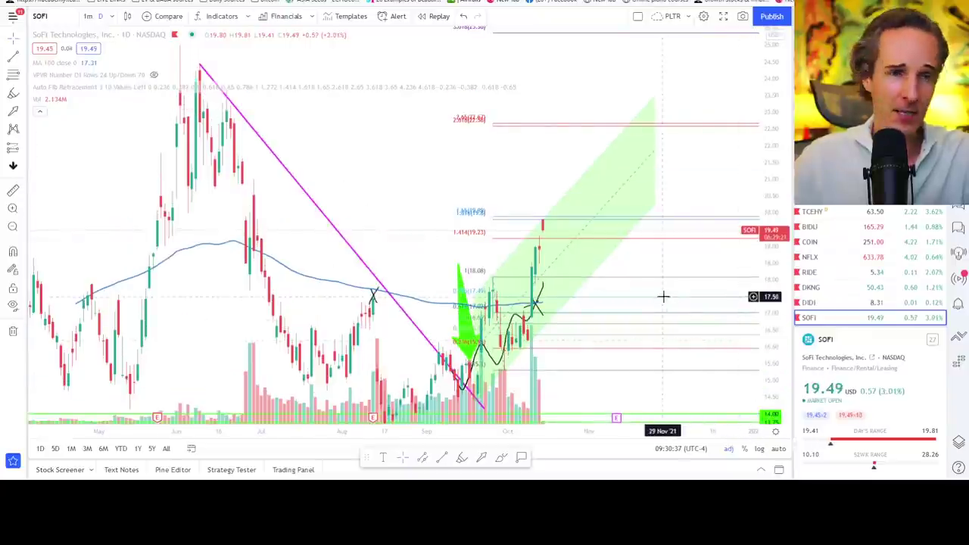